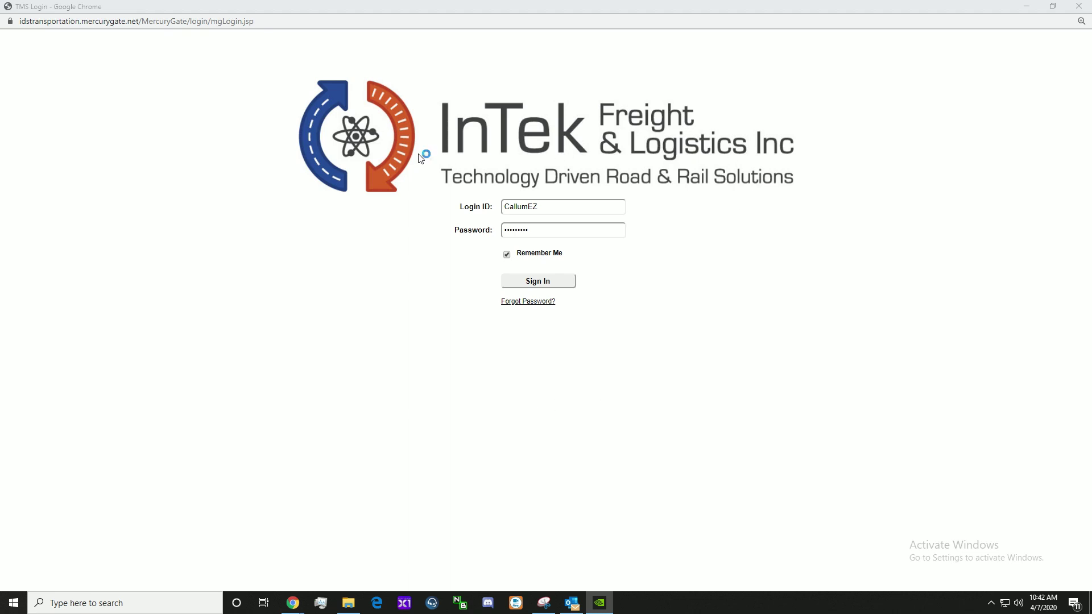
Step: Sign in to the TMS and toggle the Routes/Loads board from EL to SO and back to EL
{"action": "left_click", "coordinate": [555, 205]}
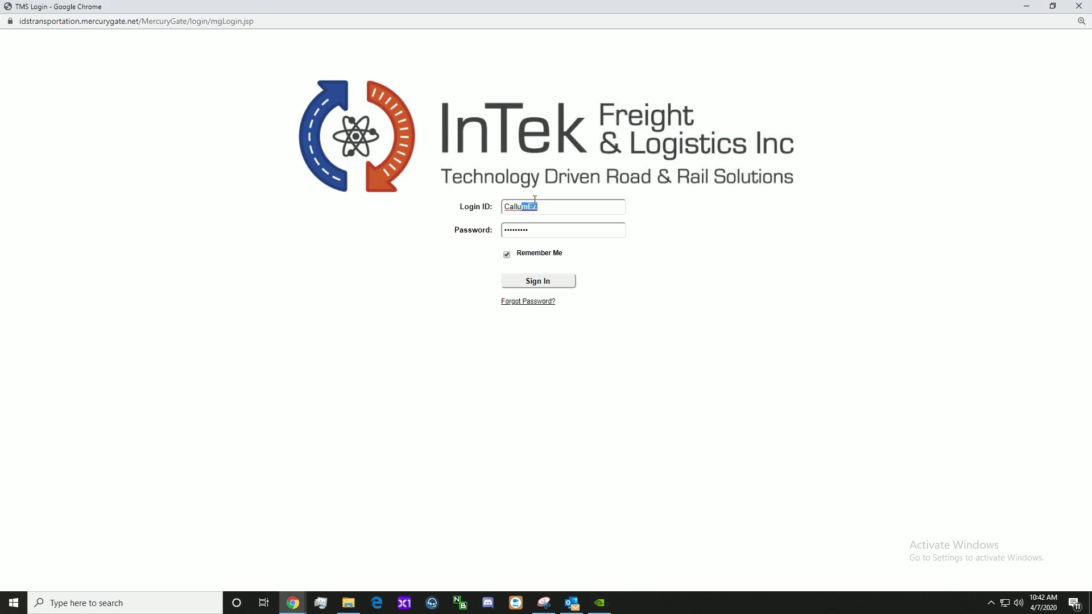
{"action": "left_click", "coordinate": [554, 283]}
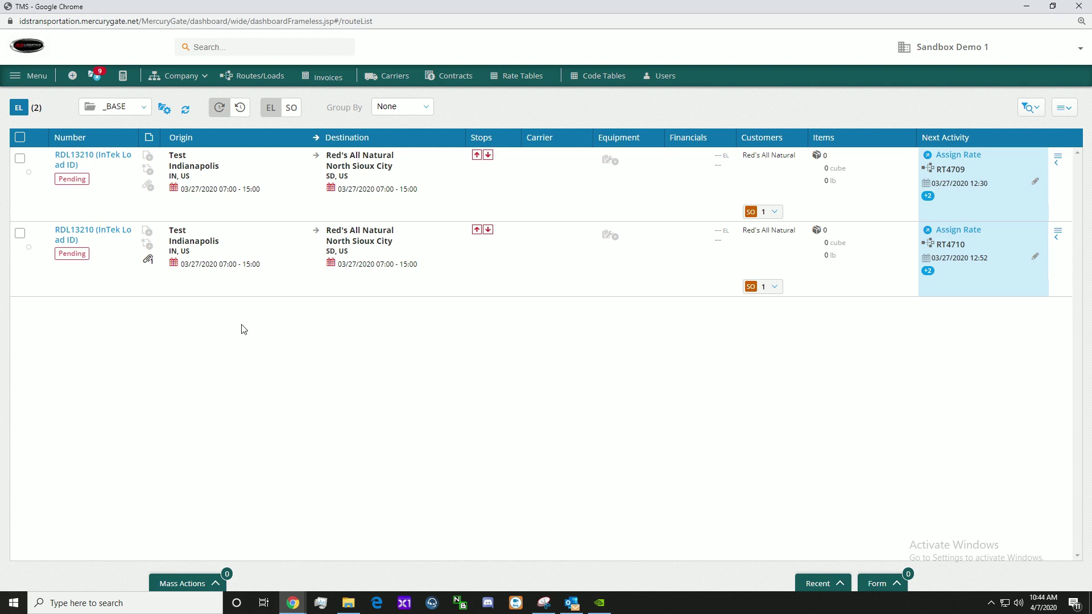
{"action": "left_click", "coordinate": [291, 108]}
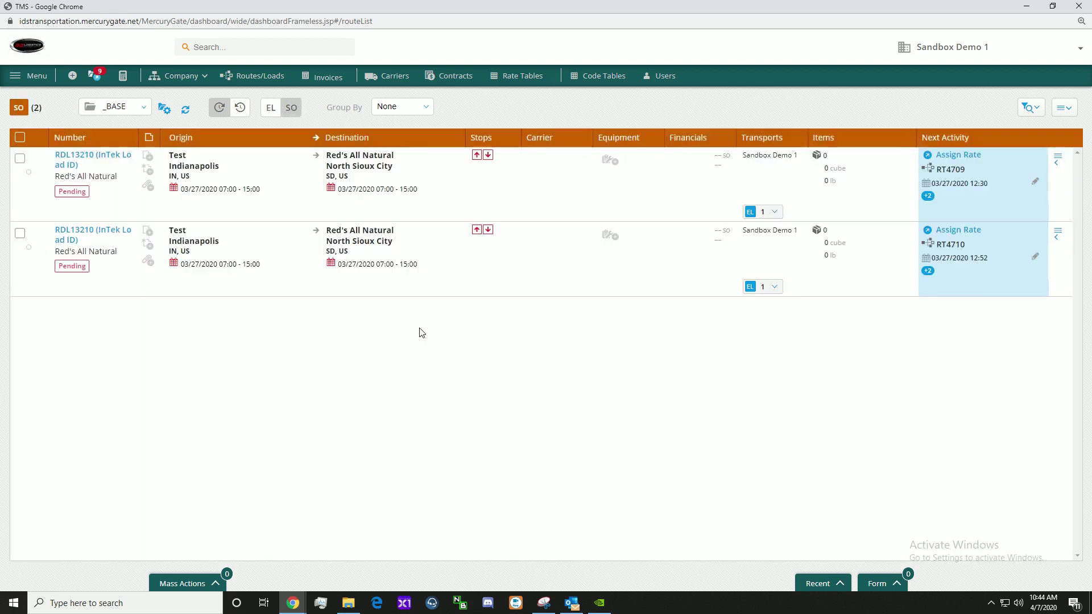
{"action": "left_click", "coordinate": [272, 112]}
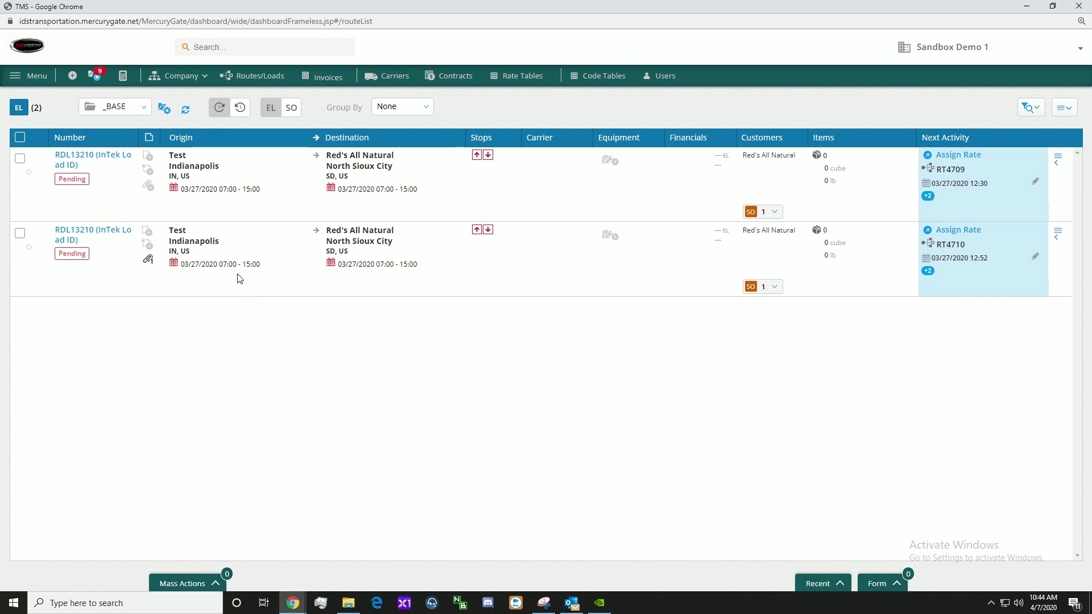
Step: Create a new route/load with customer enterprise Sandbox Demo 2 (18775), found by searching 'sand'
{"action": "left_click", "coordinate": [72, 77]}
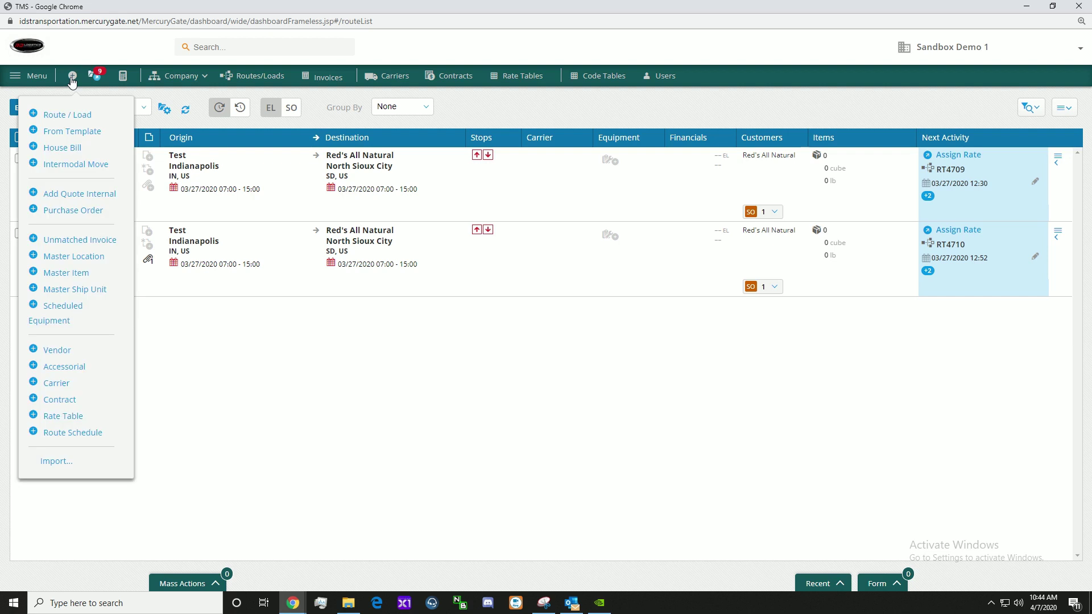
{"action": "left_click", "coordinate": [70, 117]}
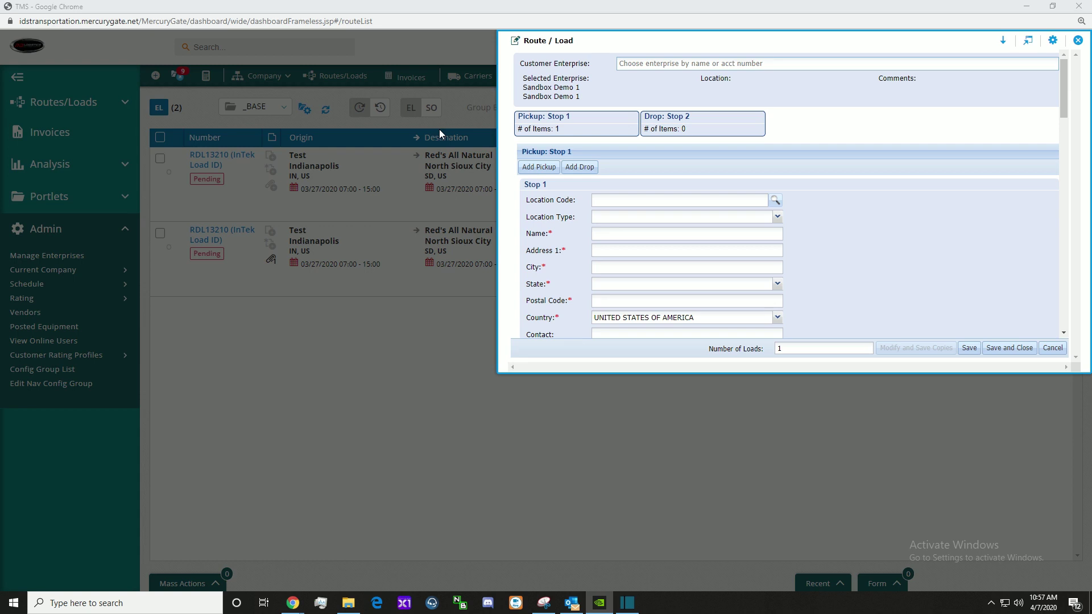
{"action": "left_click", "coordinate": [645, 64]}
{"action": "type", "text": "s"}
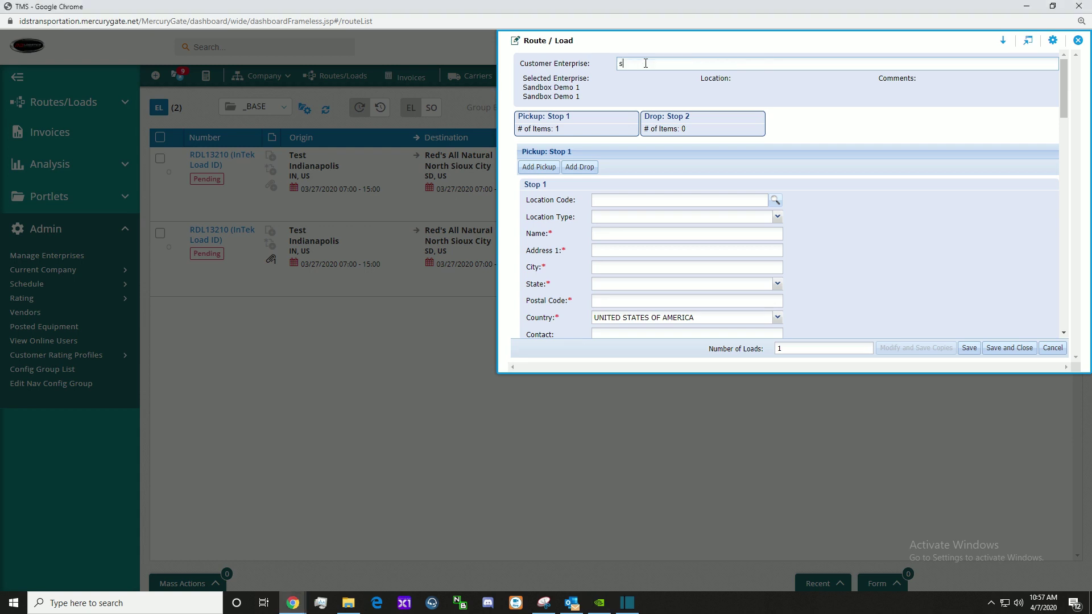
{"action": "type", "text": "and"}
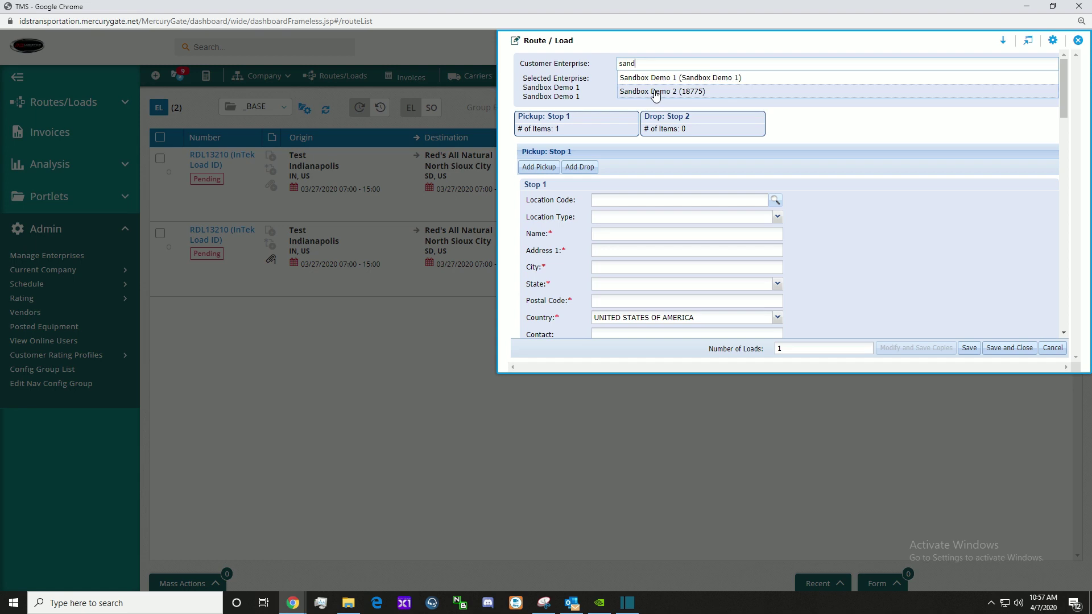
{"action": "left_click", "coordinate": [655, 92]}
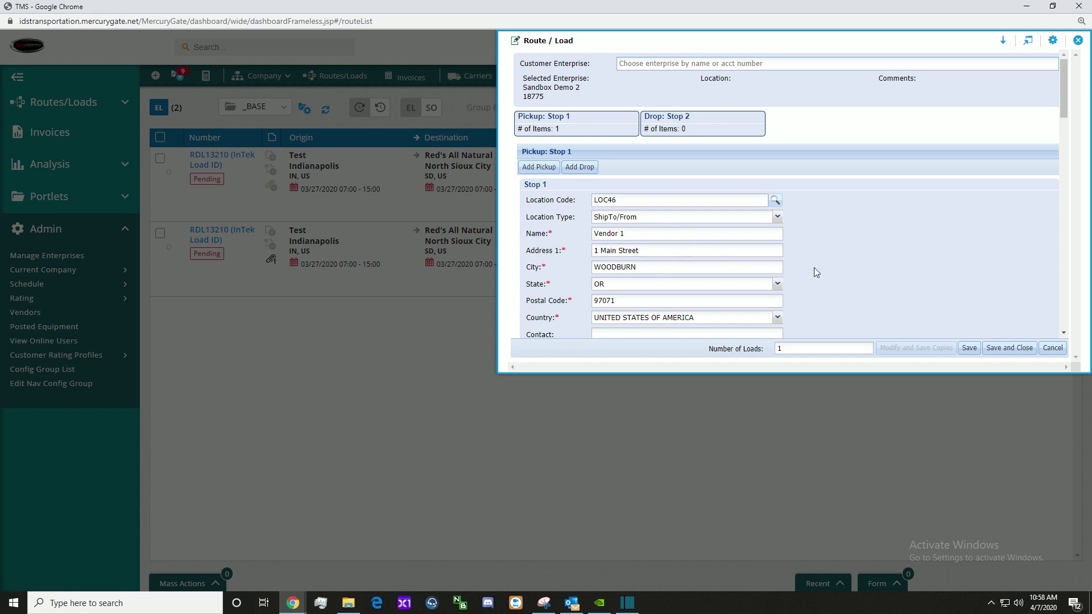
{"action": "scroll", "coordinate": [831, 264], "scroll_direction": "down", "scroll_amount": 3}
{"action": "scroll", "coordinate": [832, 266], "scroll_direction": "down", "scroll_amount": 5}
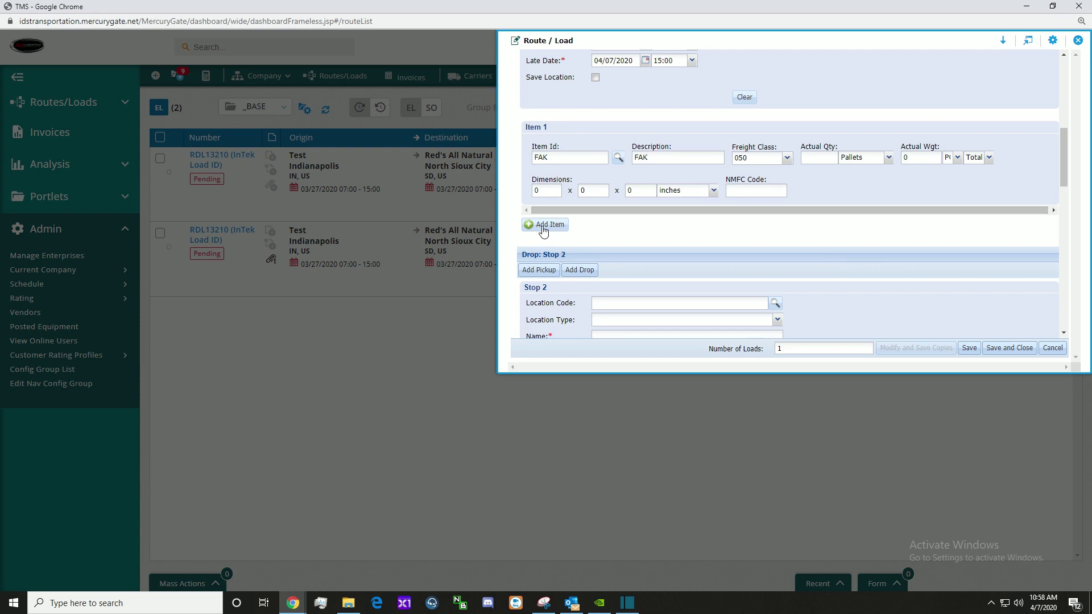
{"action": "left_click", "coordinate": [543, 229]}
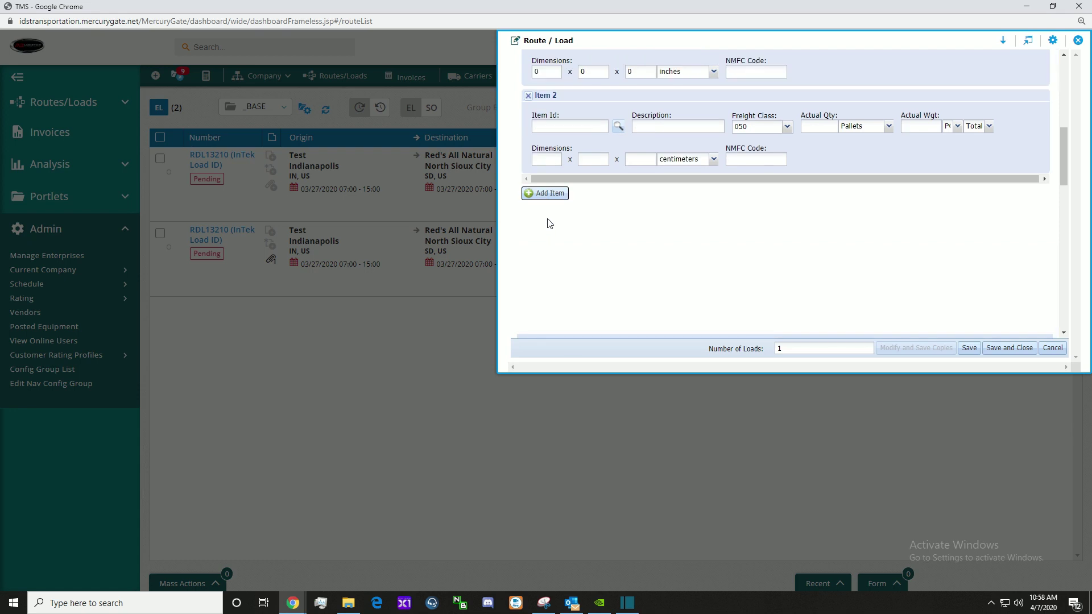
{"action": "scroll", "coordinate": [571, 228], "scroll_direction": "up", "scroll_amount": 1}
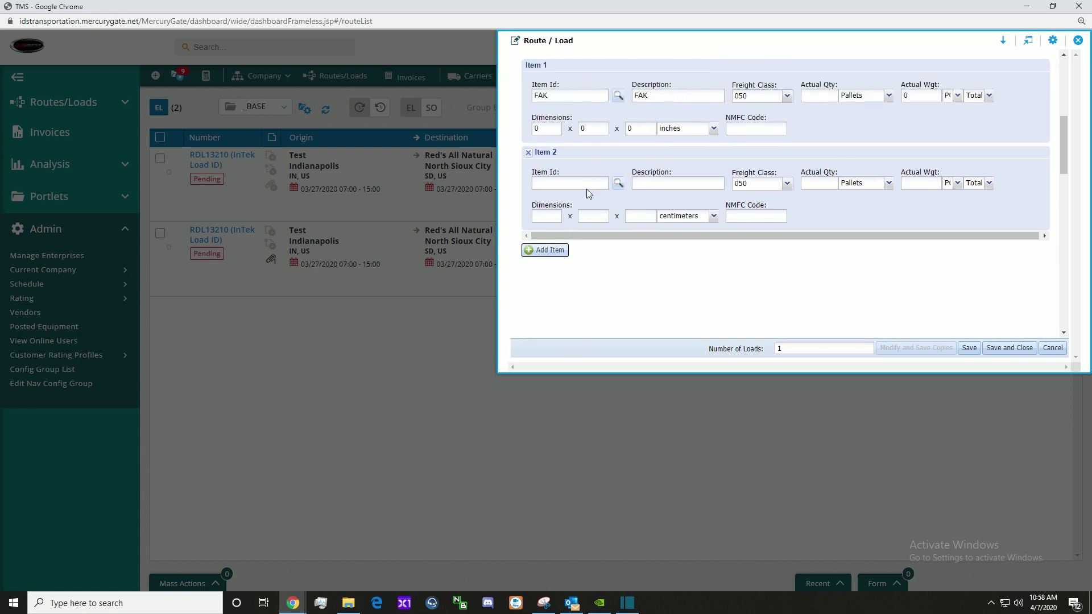
{"action": "left_click", "coordinate": [554, 188]}
{"action": "left_click", "coordinate": [528, 155]}
Step: Set the drop stop's postal code to 46992, filling city and state as WABASH, IN
{"action": "scroll", "coordinate": [602, 176], "scroll_direction": "down", "scroll_amount": 5}
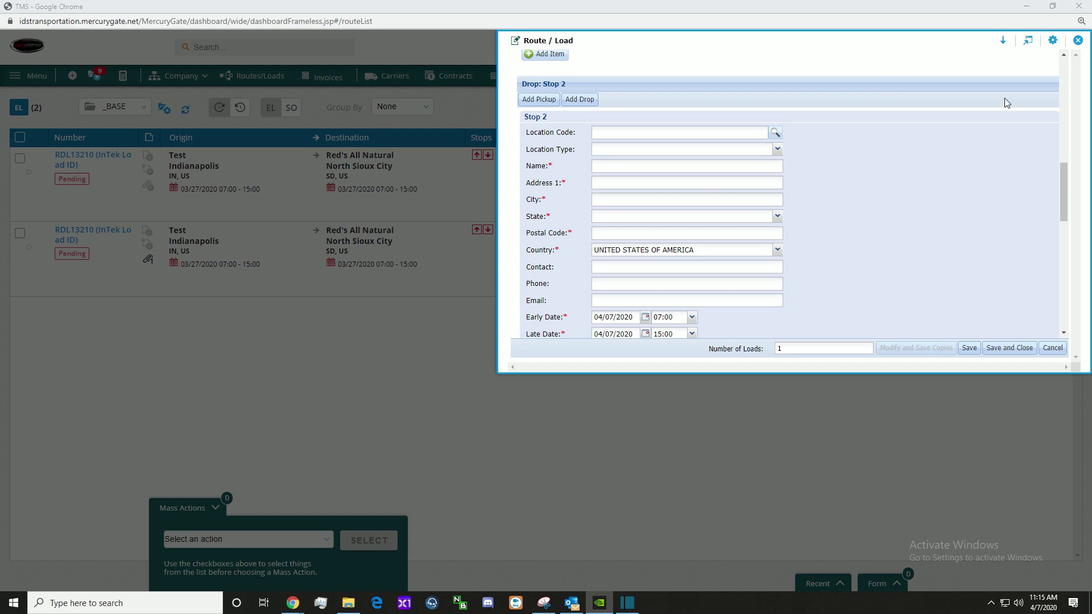
{"action": "left_click", "coordinate": [743, 234]}
{"action": "type", "text": "46992"}
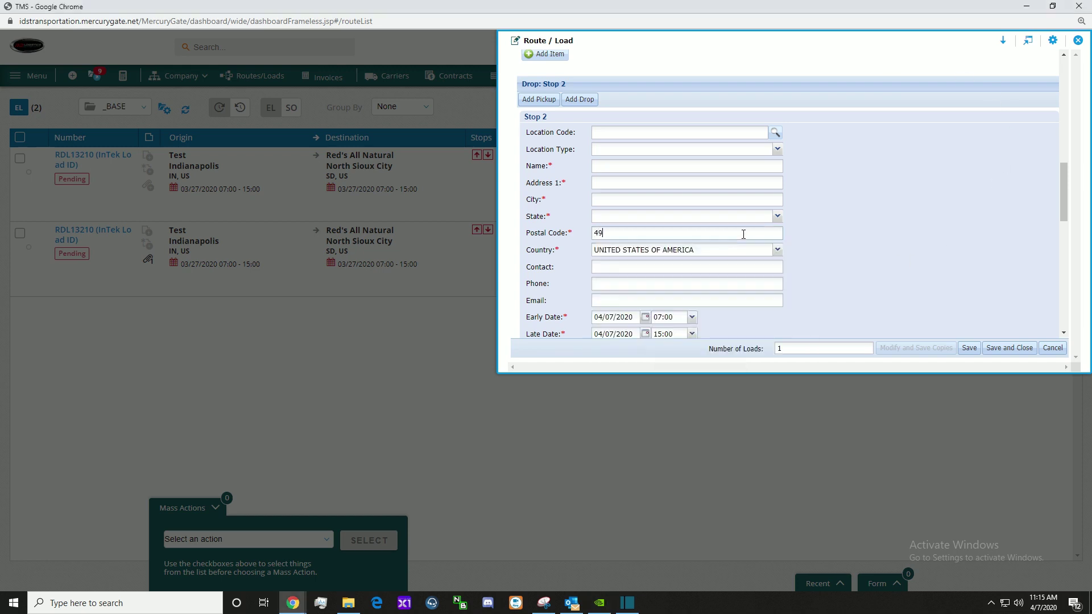
{"action": "left_click", "coordinate": [735, 248]}
{"action": "left_click", "coordinate": [753, 182]}
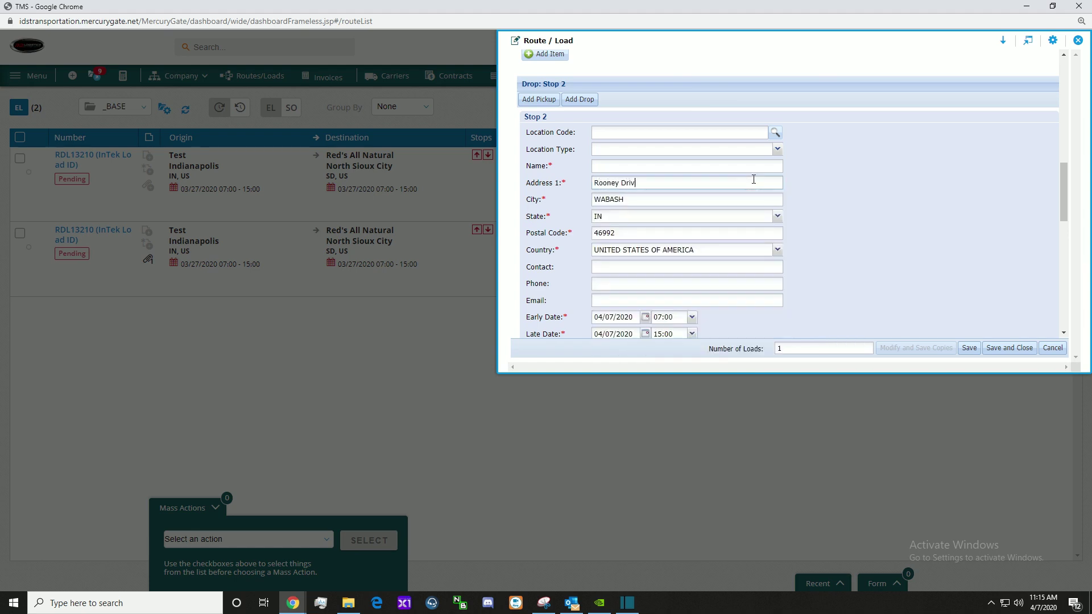
{"action": "key", "text": "Home"}
{"action": "left_click", "coordinate": [642, 166]}
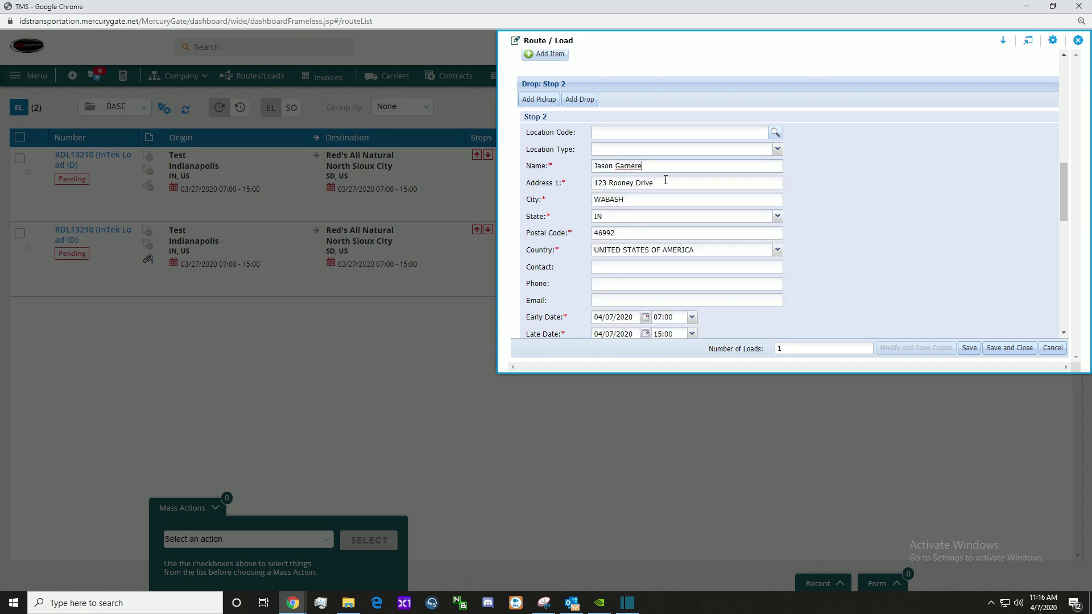
{"action": "scroll", "coordinate": [934, 201], "scroll_direction": "down", "scroll_amount": 4}
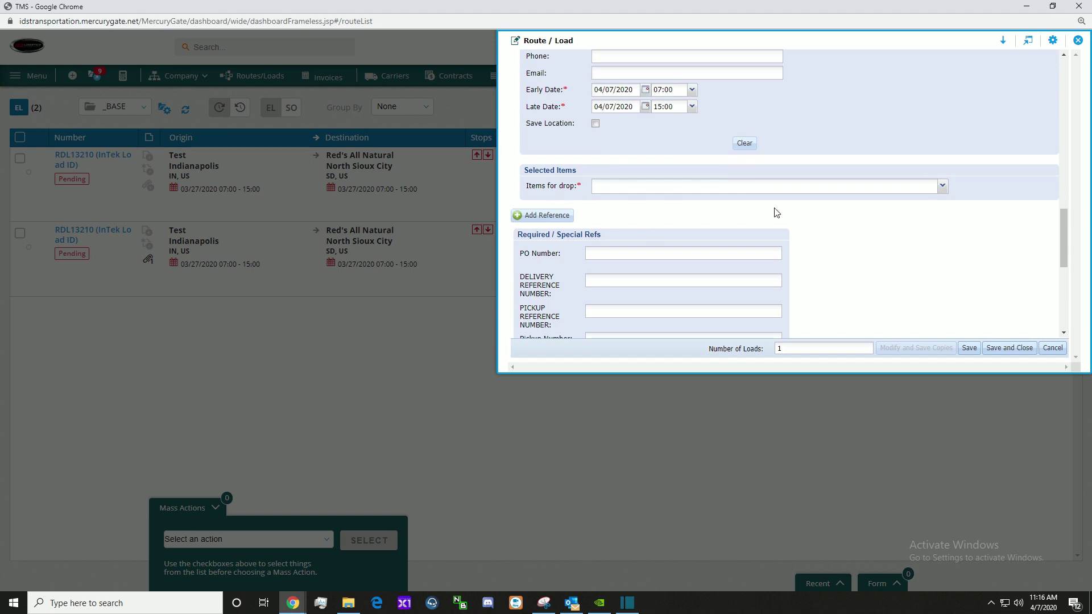
Step: Add Item1: FAK from the pickup to the drop stop's items
{"action": "left_click", "coordinate": [942, 187]}
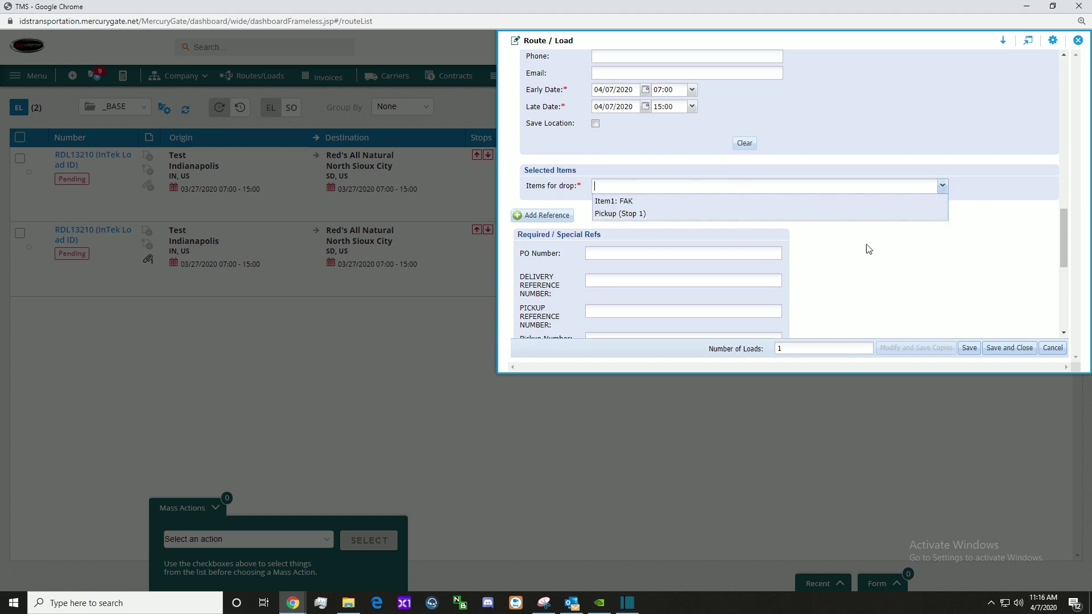
{"action": "left_click", "coordinate": [658, 202]}
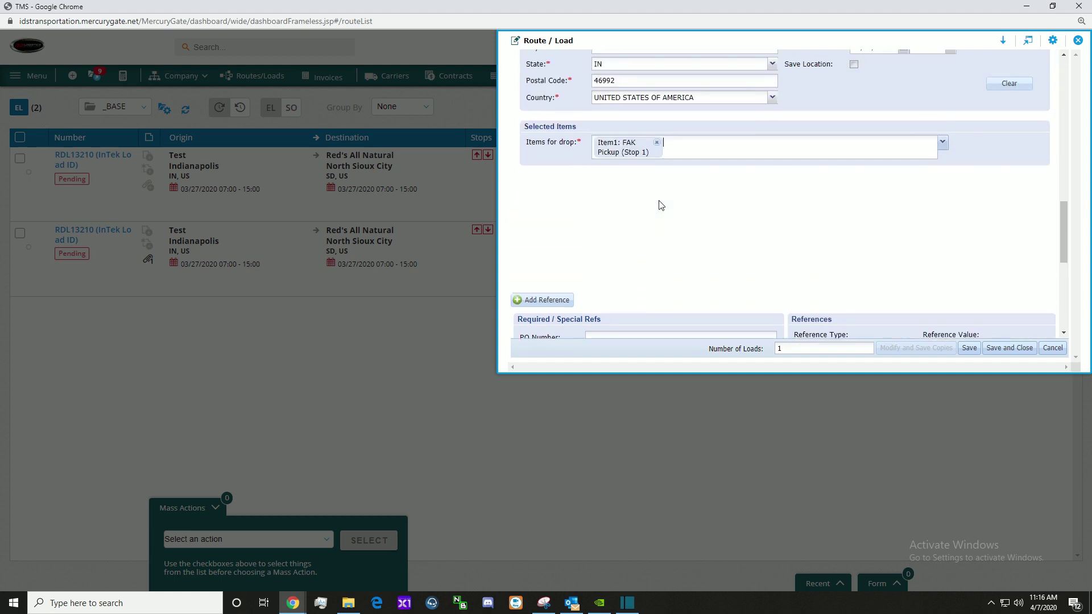
{"action": "scroll", "coordinate": [889, 192], "scroll_direction": "down", "scroll_amount": 4}
{"action": "scroll", "coordinate": [889, 193], "scroll_direction": "up", "scroll_amount": 1}
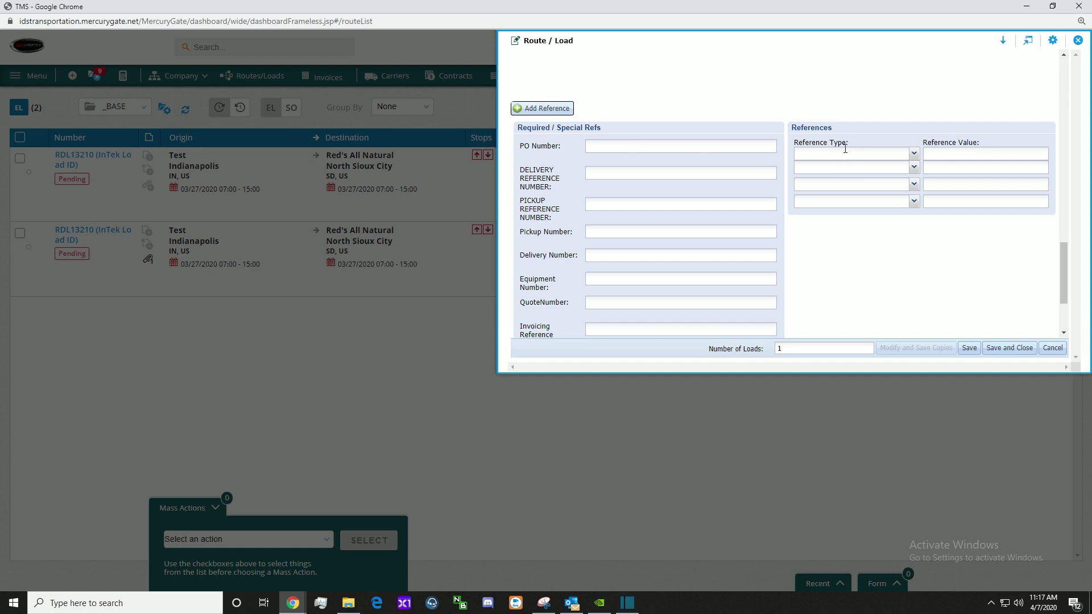
Step: Add a fifth empty reference row to the load and scroll to Special Instructions
{"action": "left_click", "coordinate": [914, 153]}
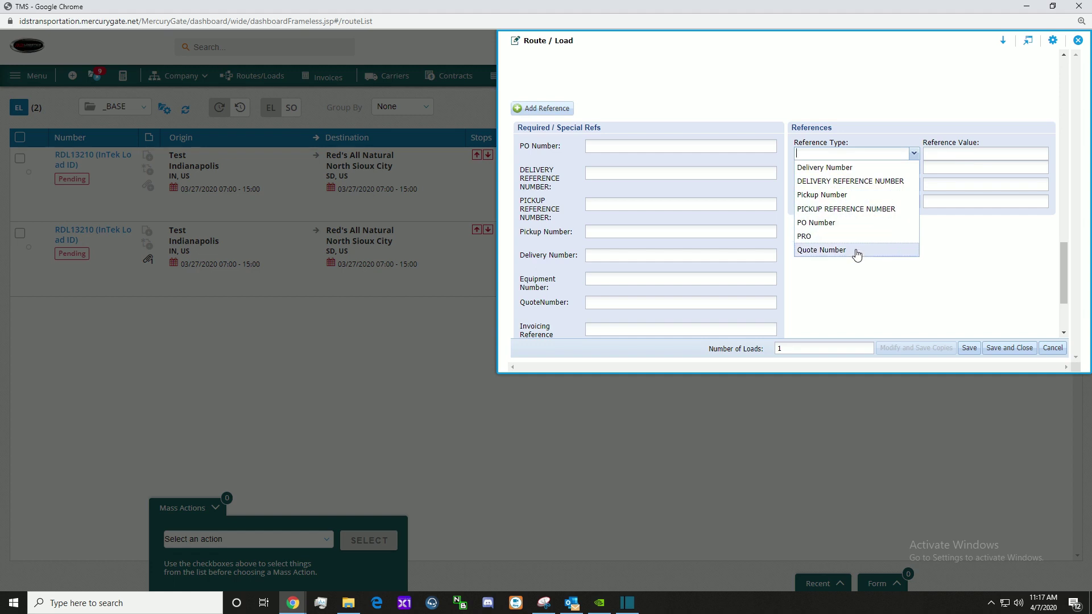
{"action": "left_click", "coordinate": [973, 154]}
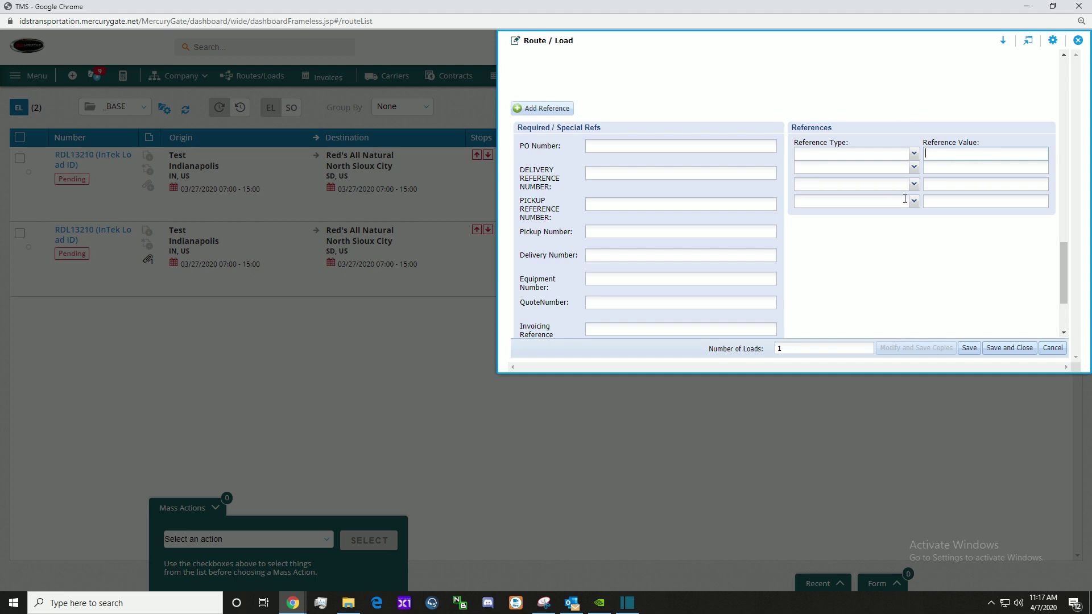
{"action": "left_click", "coordinate": [545, 110]}
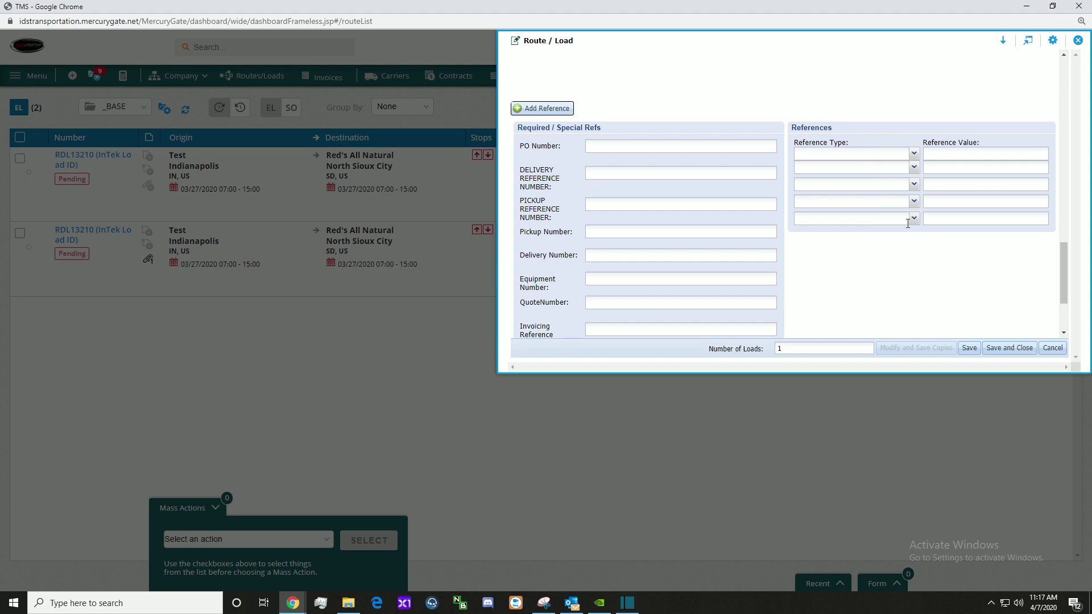
{"action": "left_click", "coordinate": [914, 219]}
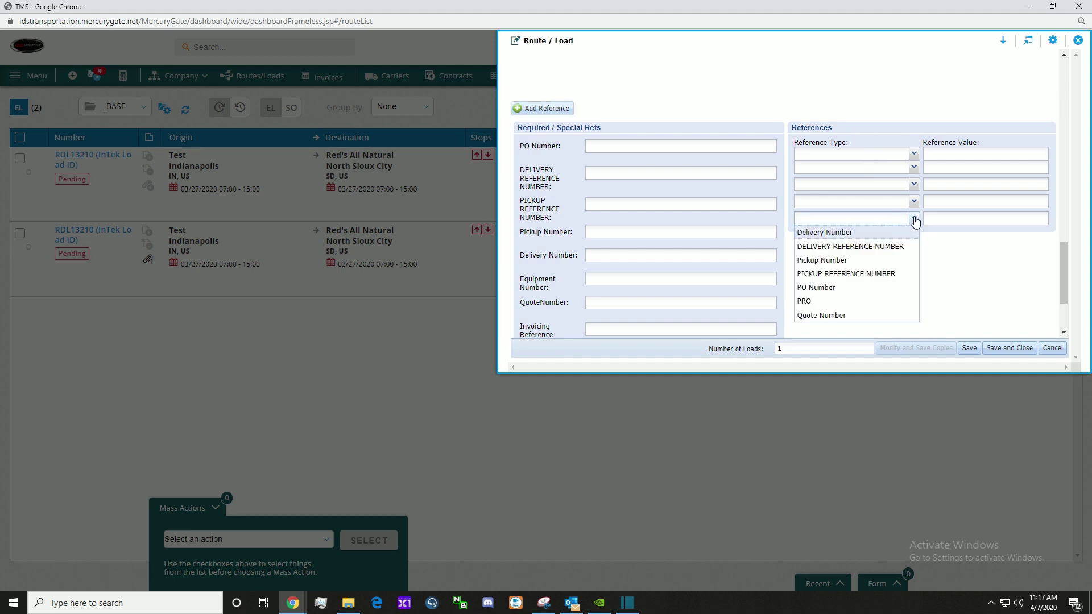
{"action": "left_click", "coordinate": [915, 220]}
{"action": "scroll", "coordinate": [951, 270], "scroll_direction": "down", "scroll_amount": 1}
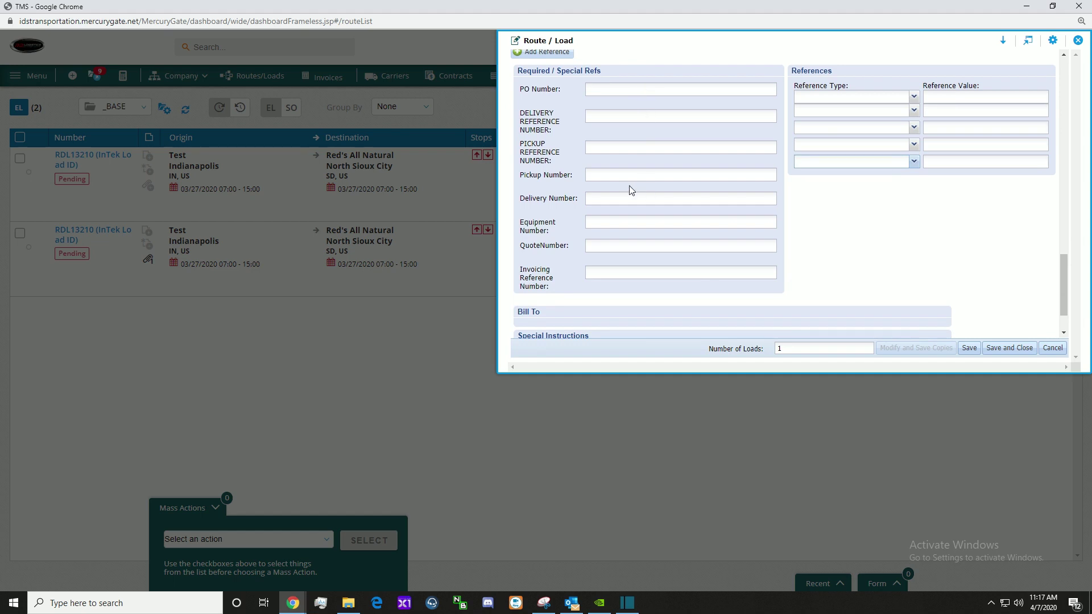
{"action": "scroll", "coordinate": [661, 228], "scroll_direction": "down", "scroll_amount": 1}
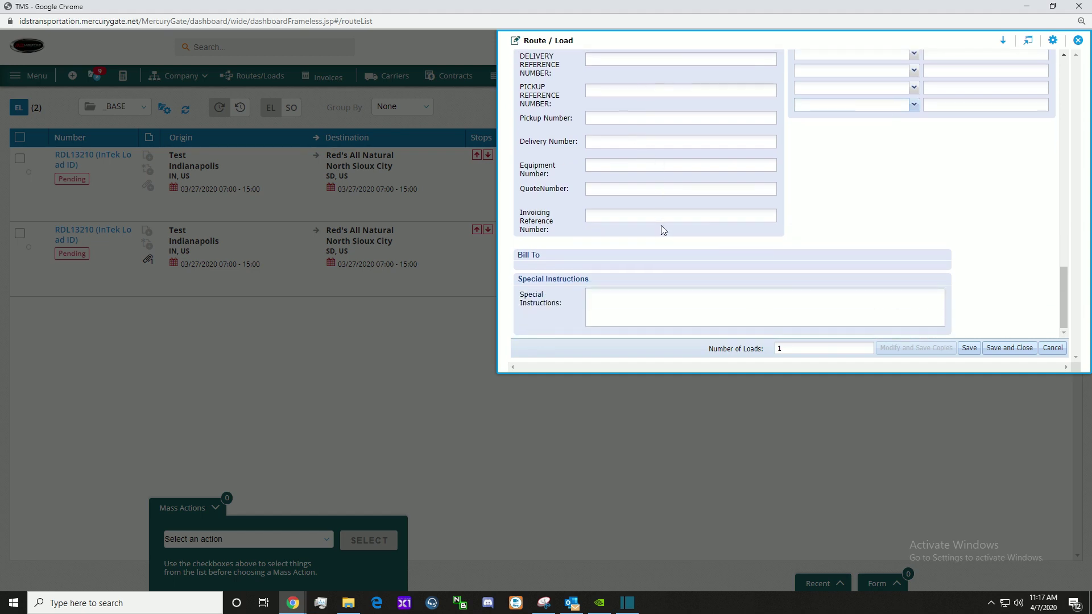
Step: Save and close the new Woodburn-to-Wabash load, acknowledging the success confirmation
{"action": "left_click", "coordinate": [1004, 355]}
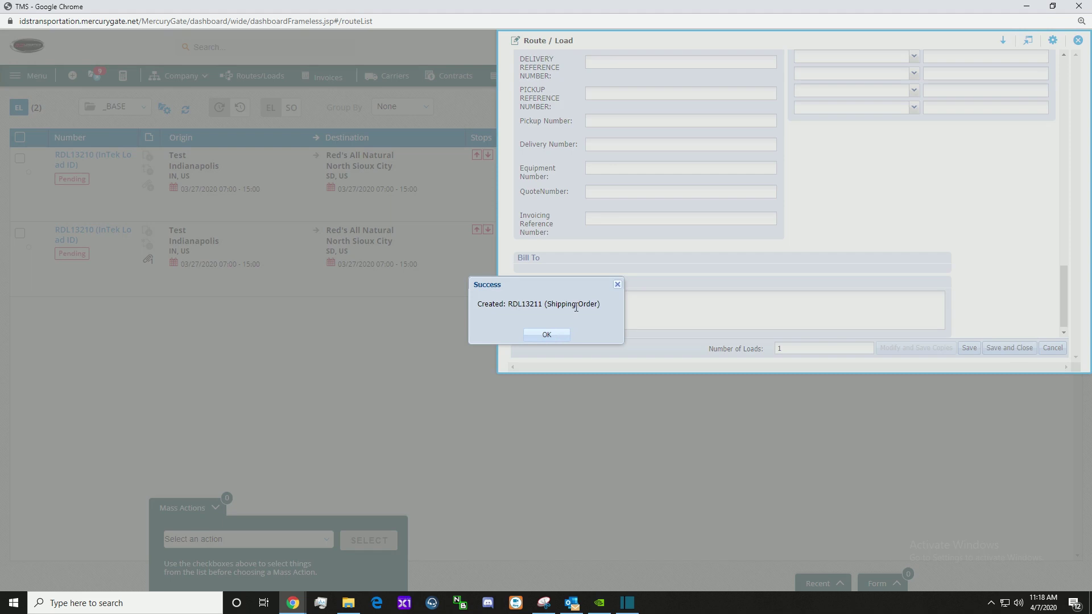
{"action": "left_click", "coordinate": [558, 331]}
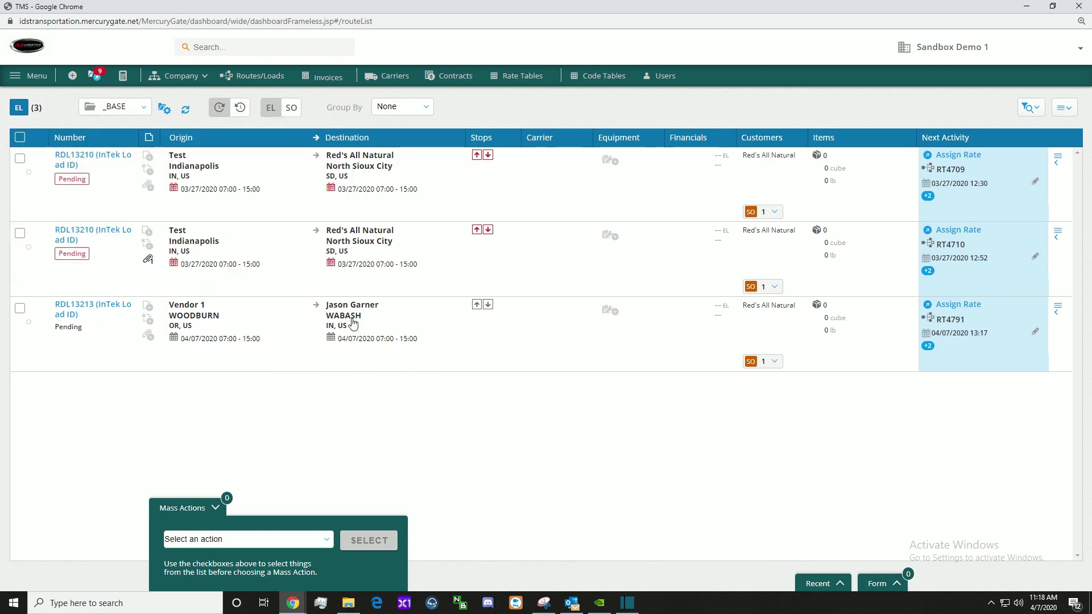
{"action": "mouse_move", "coordinate": [349, 319]}
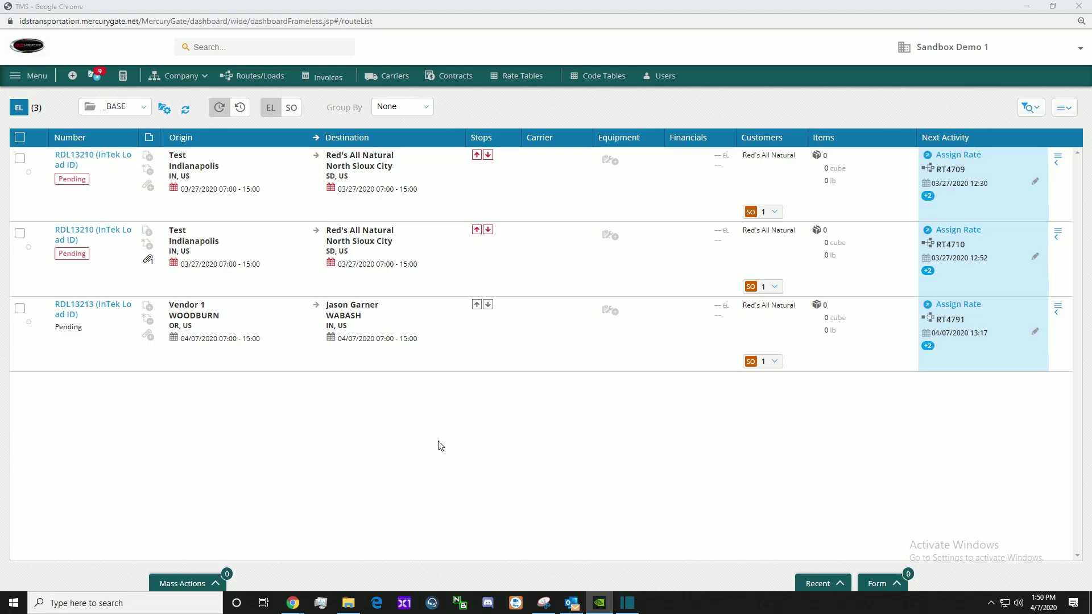
Step: Open My Activities and expand 1. Coverage Required to see its 14 activities by type
{"action": "left_click", "coordinate": [94, 77]}
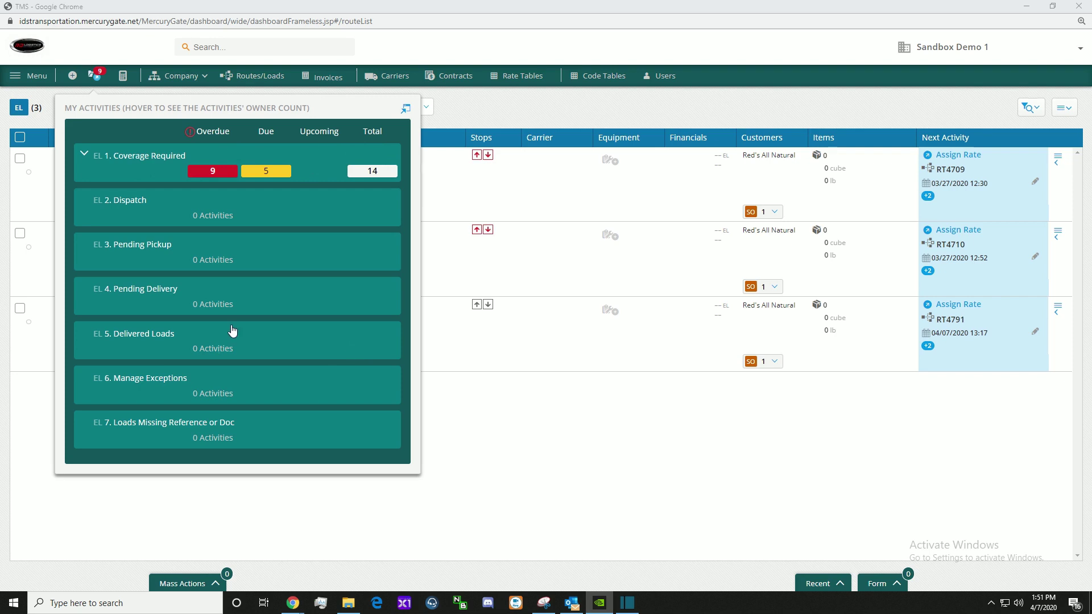
{"action": "left_click", "coordinate": [83, 154]}
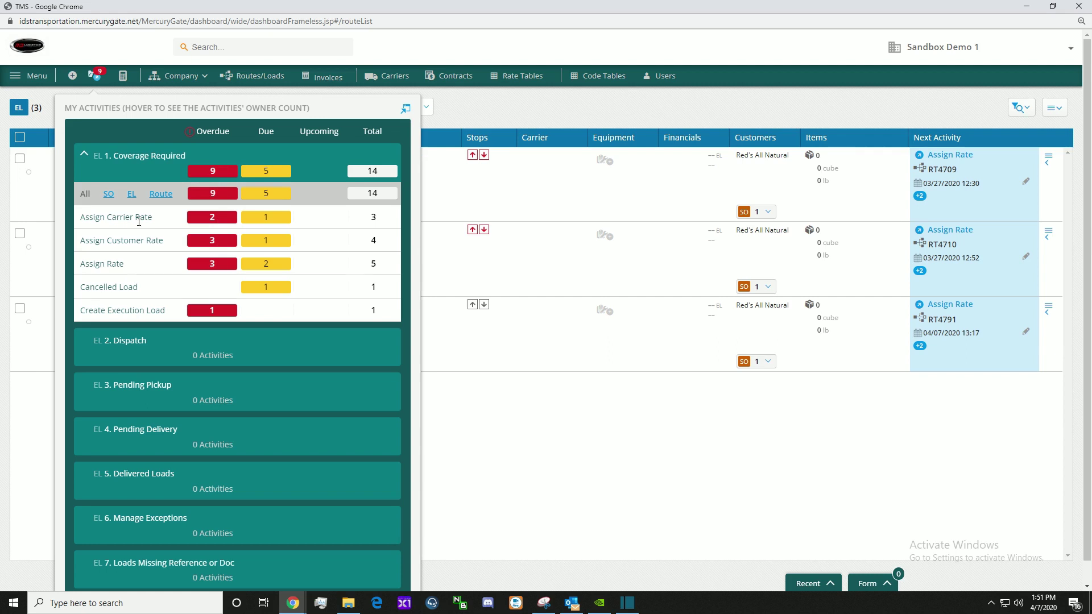
{"action": "mouse_move", "coordinate": [205, 222]}
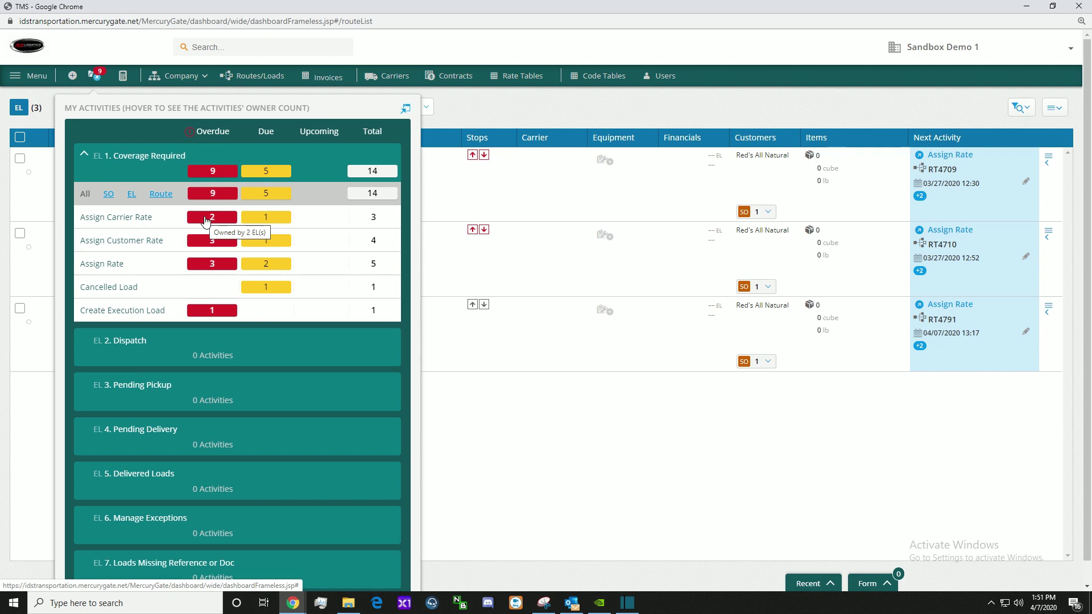
Step: Filter loads to the 2 with overdue Assign Carrier Rate, then reopen My Activities
{"action": "left_click", "coordinate": [204, 220]}
{"action": "mouse_move", "coordinate": [214, 236]}
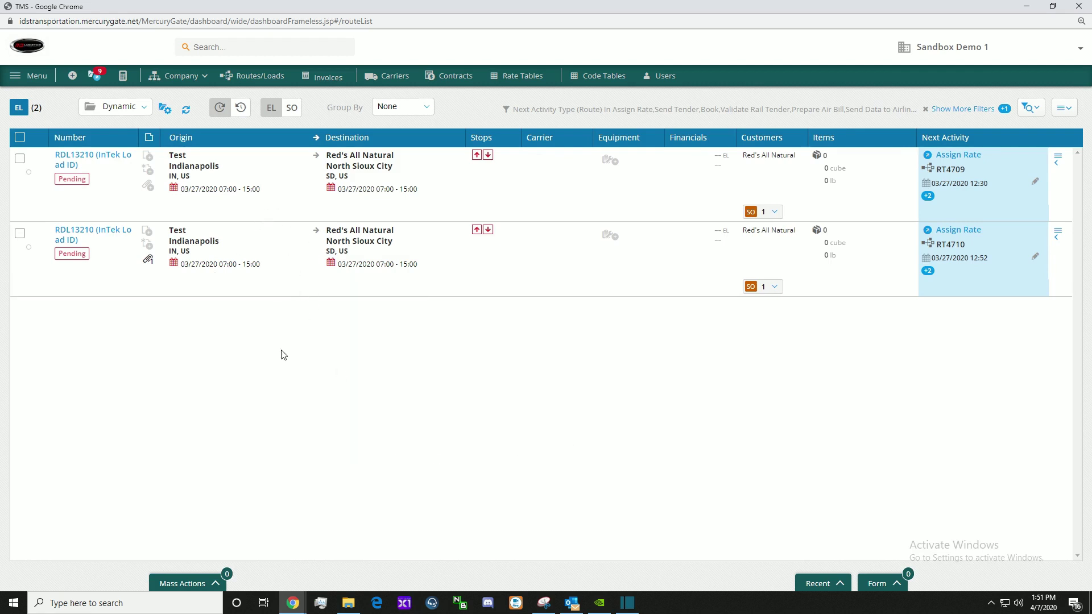
{"action": "left_click", "coordinate": [94, 75]}
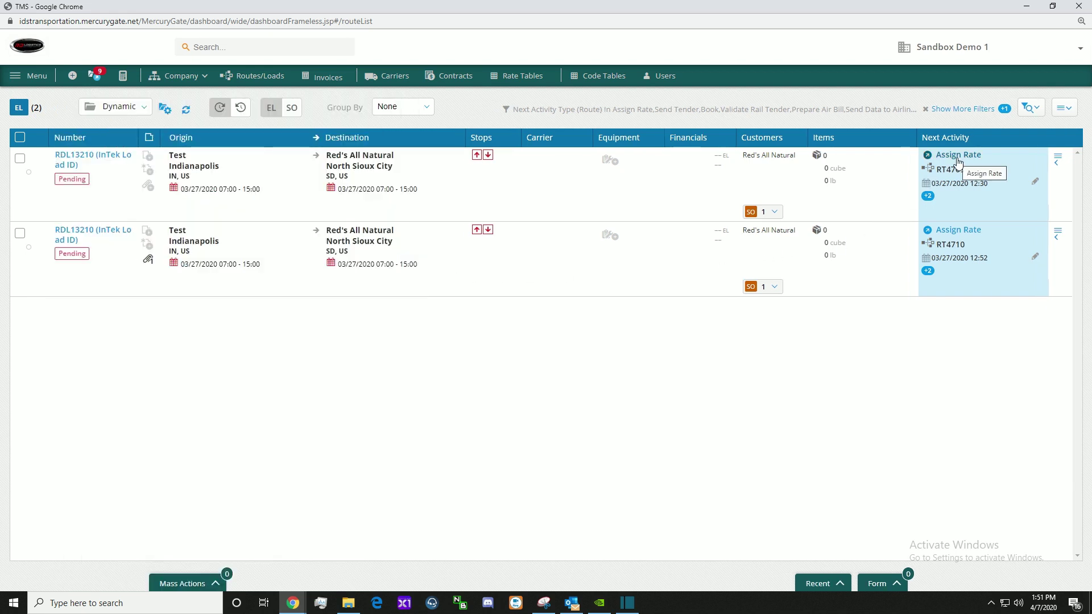
{"action": "mouse_move", "coordinate": [95, 84]}
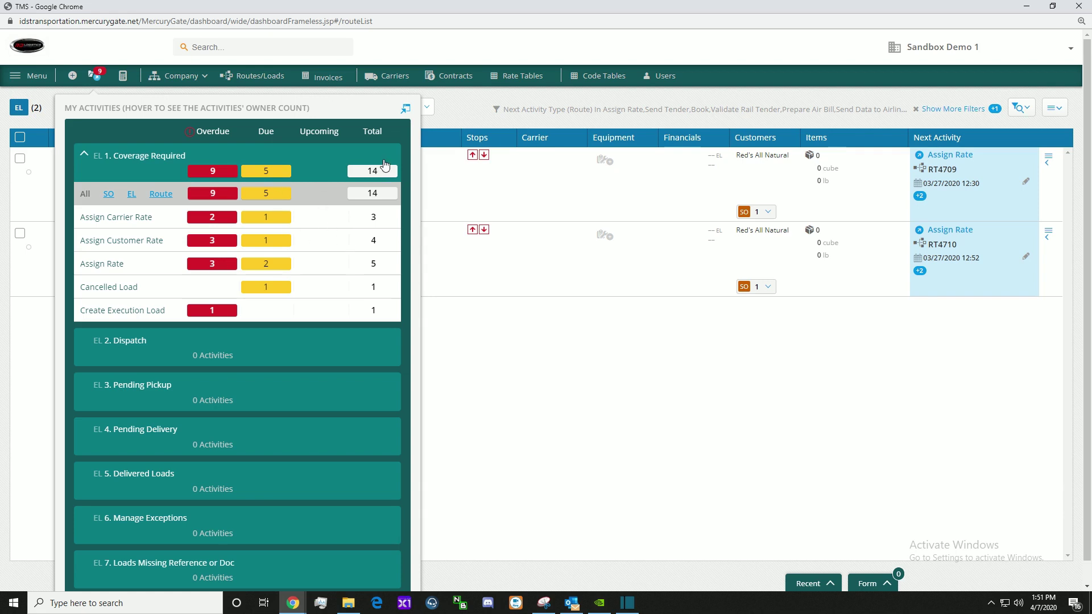
{"action": "scroll", "coordinate": [250, 342], "scroll_direction": "down", "scroll_amount": 1}
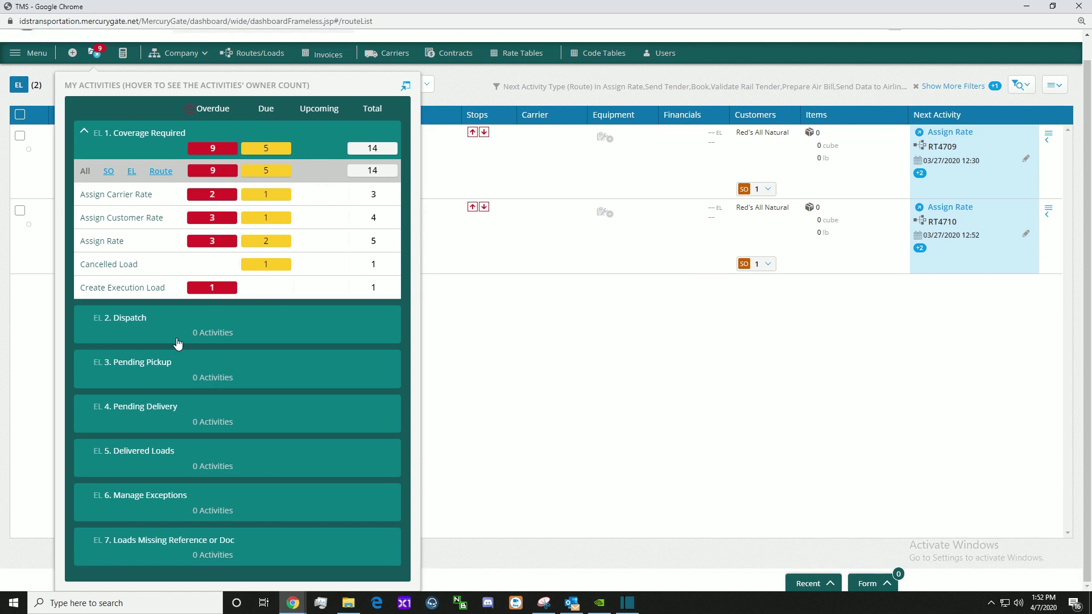